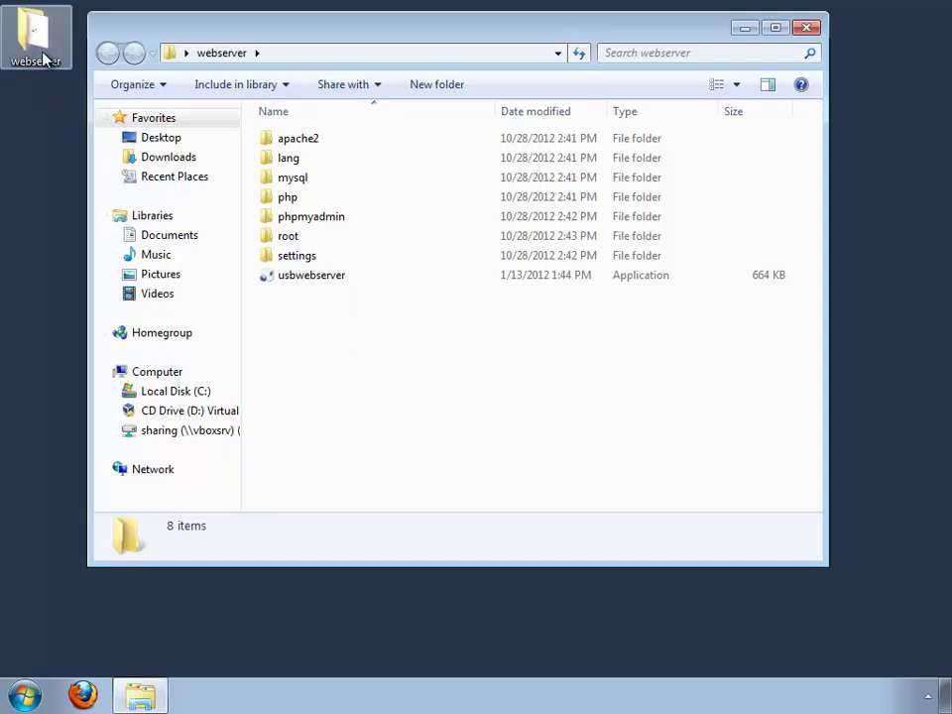
- Launch the usbwebserver application from the webserver folder and move its window clear of the file list
{"action": "double_click", "coordinate": [295, 277]}
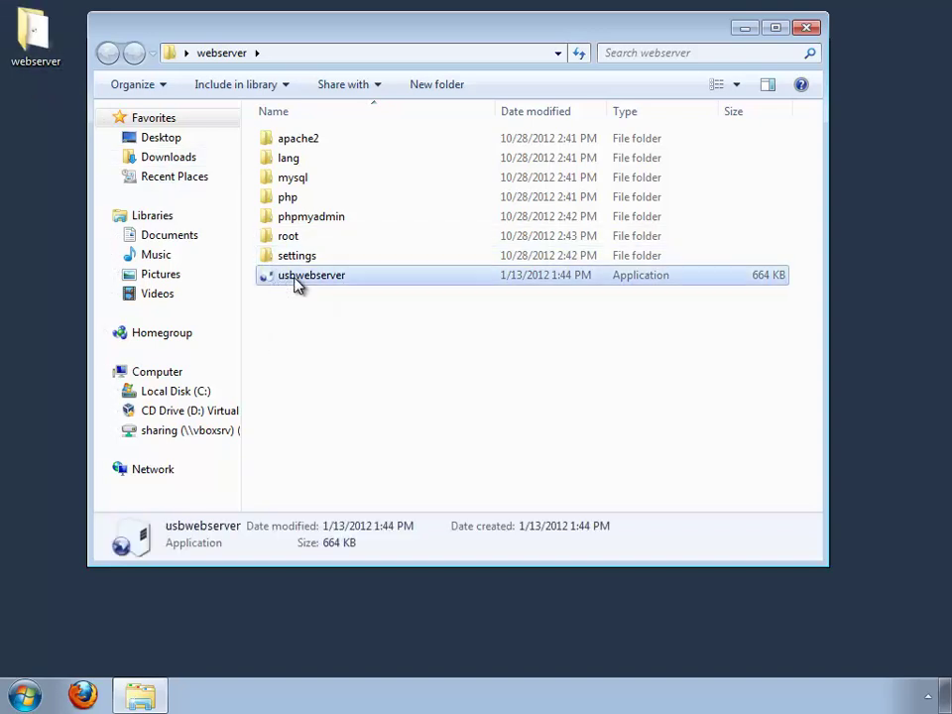
{"action": "left_click", "coordinate": [510, 362]}
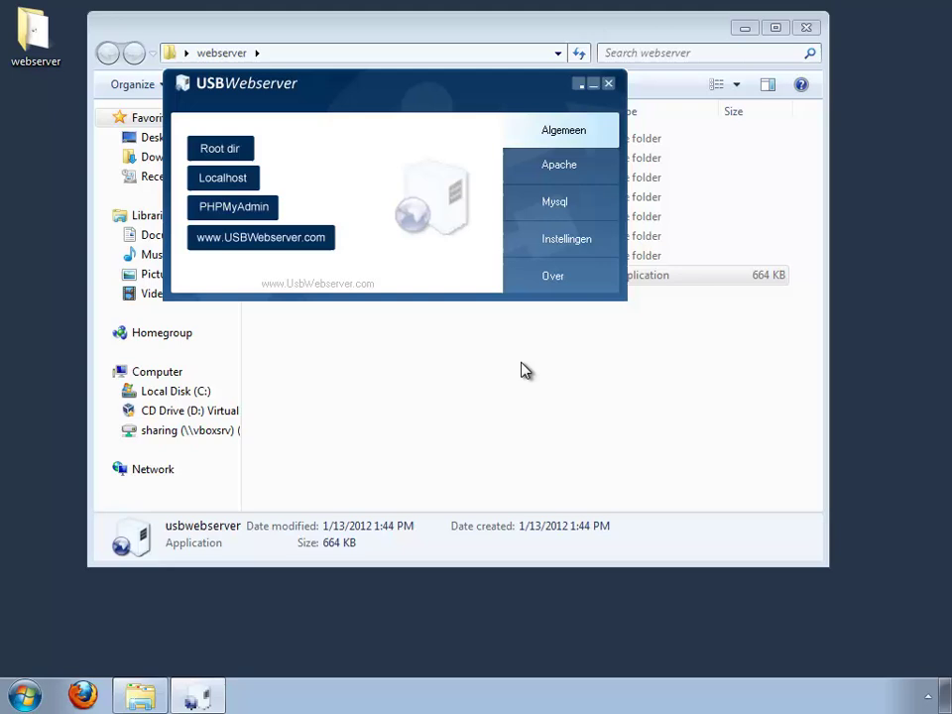
{"action": "left_click_drag", "start_coordinate": [450, 93], "coordinate": [697, 420]}
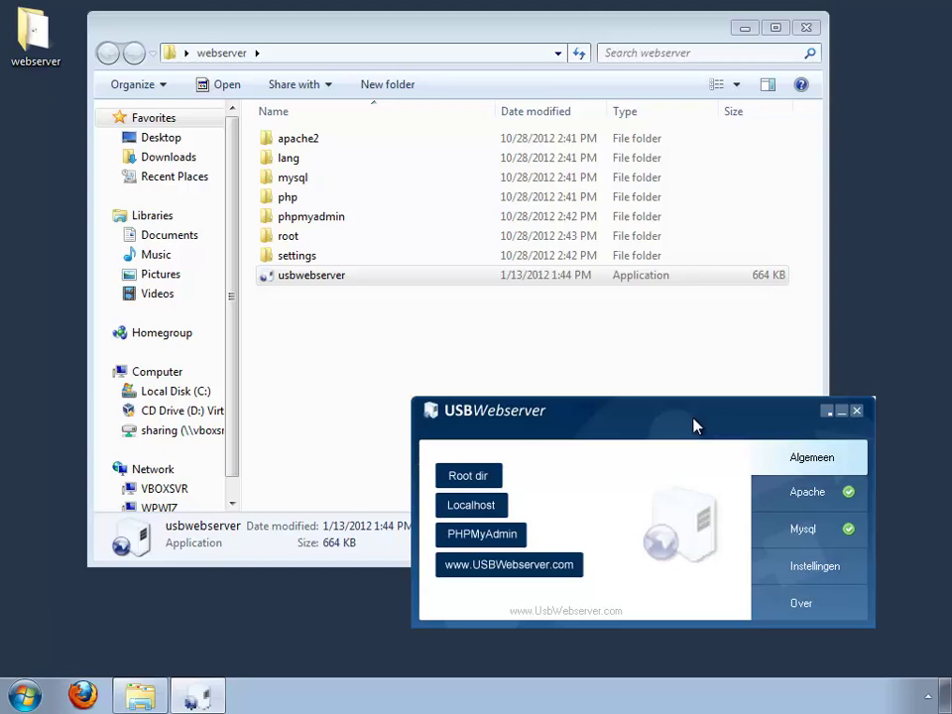
- Set the USBWebserver language to English, save the settings and accept the restart
{"action": "left_click", "coordinate": [801, 577]}
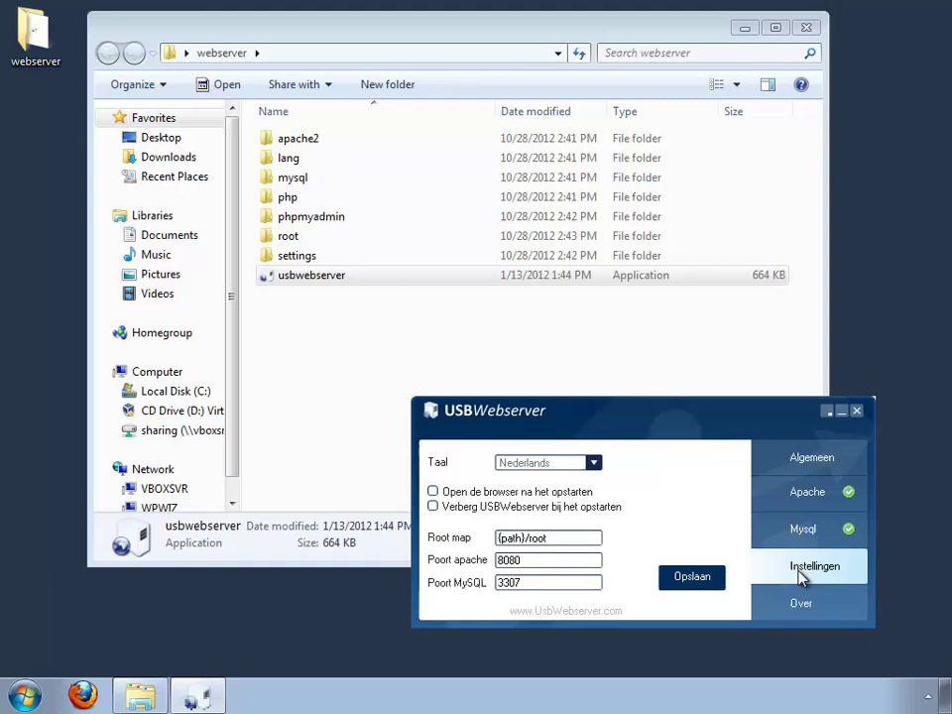
{"action": "left_click", "coordinate": [594, 464]}
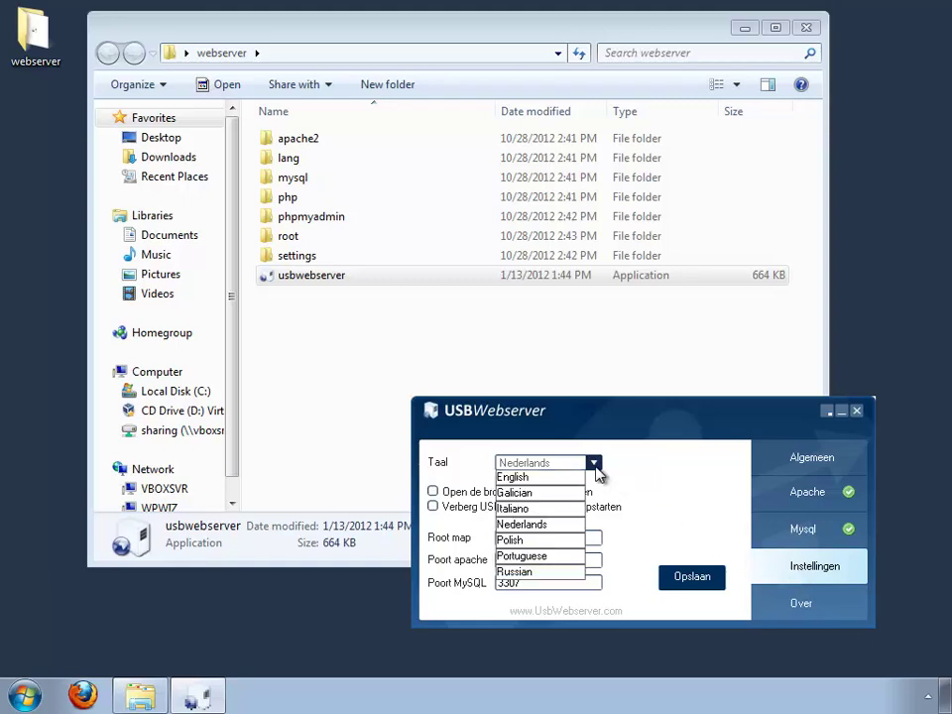
{"action": "left_click", "coordinate": [558, 480]}
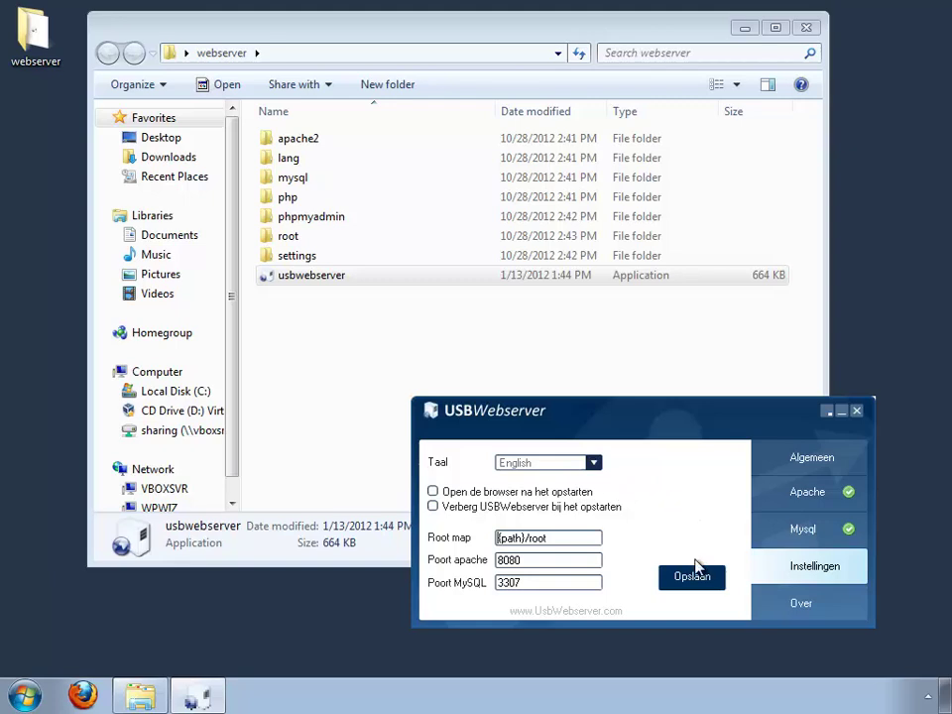
{"action": "left_click", "coordinate": [692, 579]}
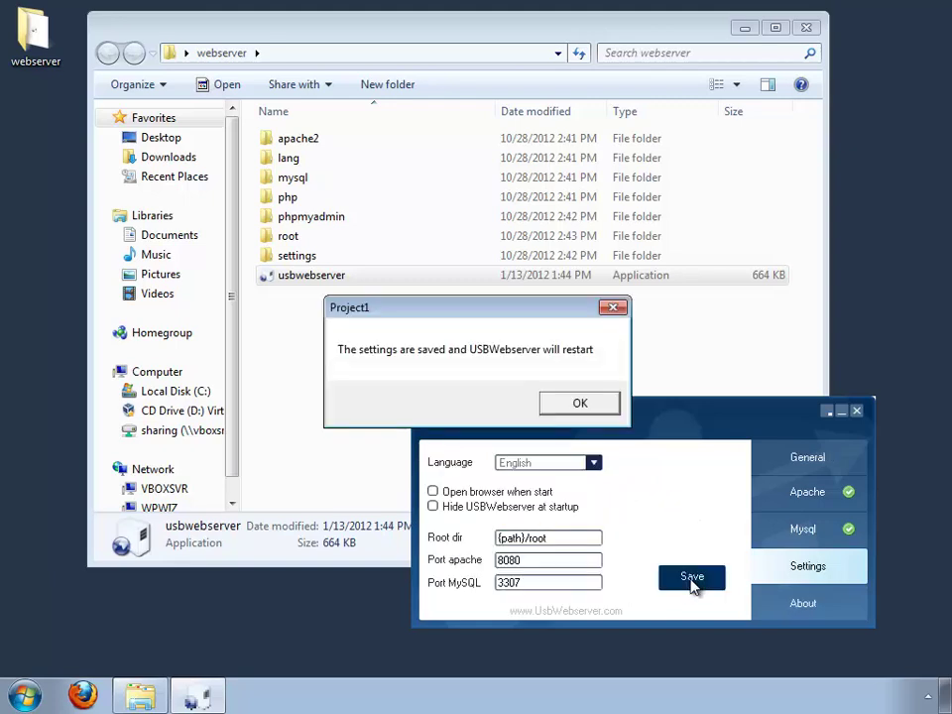
{"action": "left_click", "coordinate": [609, 401]}
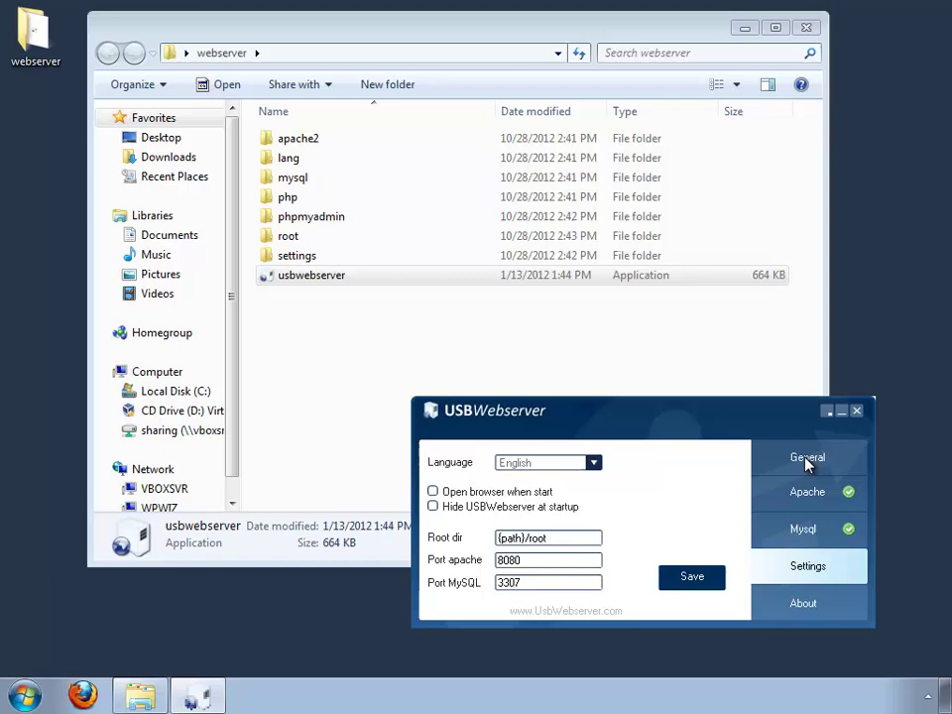
- Check the status of the Apache and MySQL services, then return to USBWebserver's general options
{"action": "left_click", "coordinate": [795, 495]}
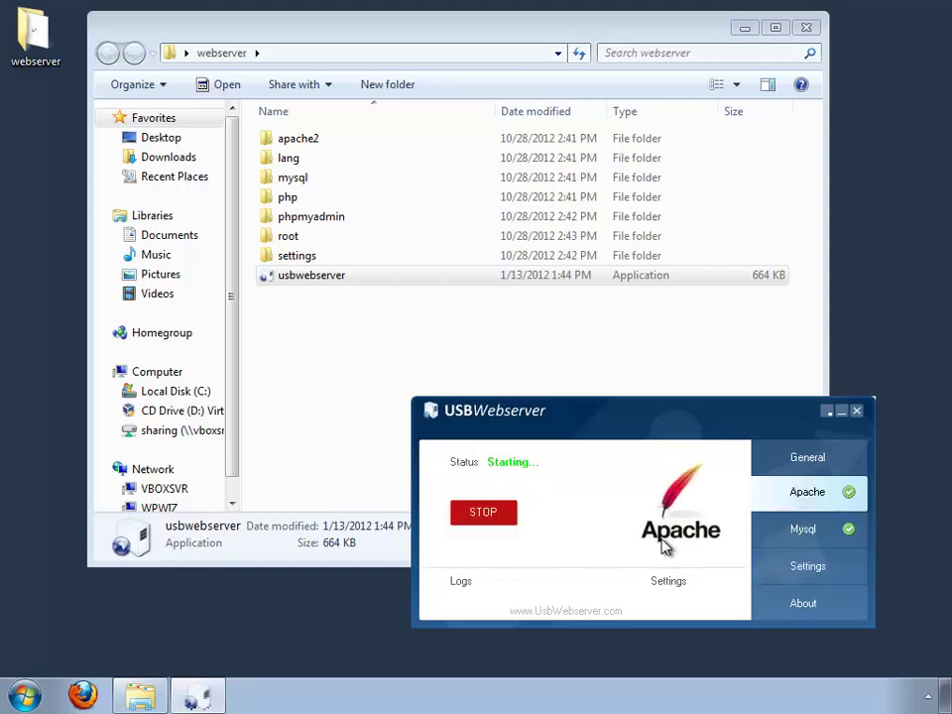
{"action": "left_click", "coordinate": [798, 537]}
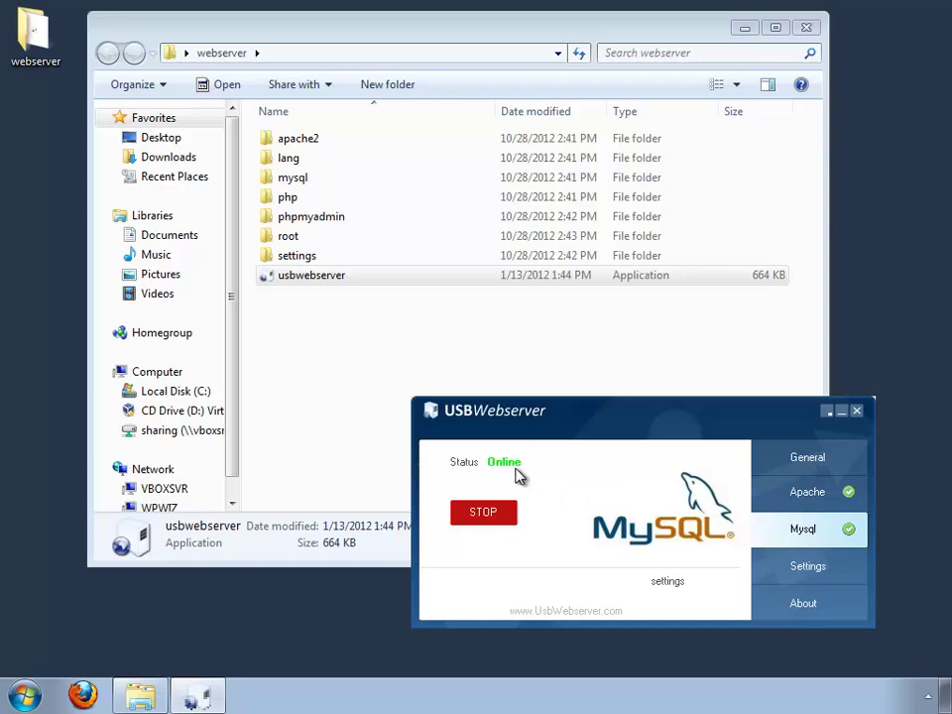
{"action": "left_click", "coordinate": [793, 464]}
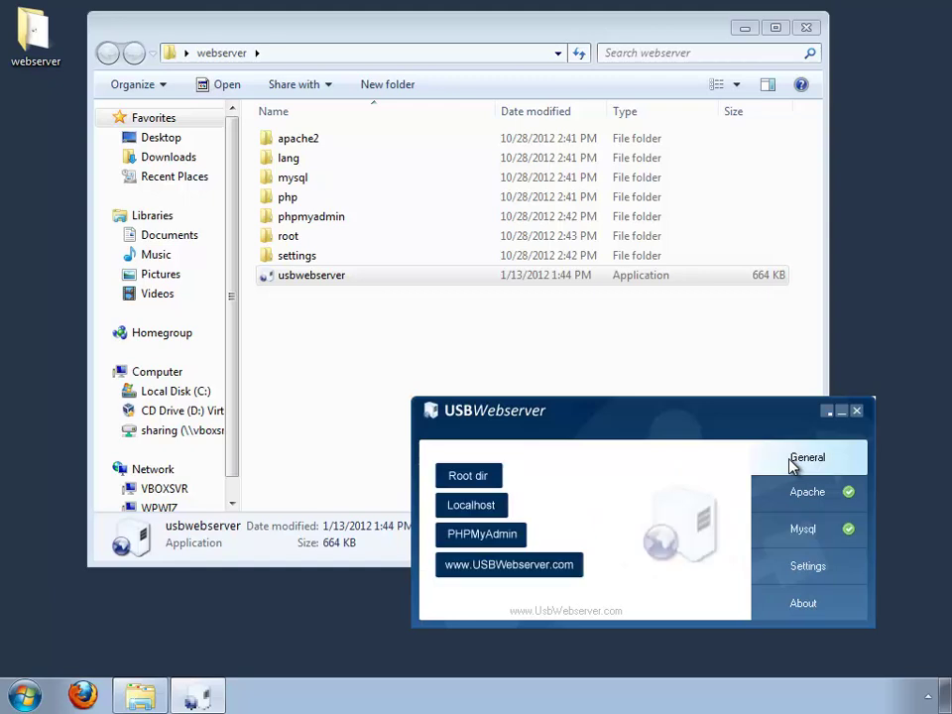
- Open the local server's site in the browser and go to localhost:8080/wordpress
{"action": "left_click", "coordinate": [479, 507]}
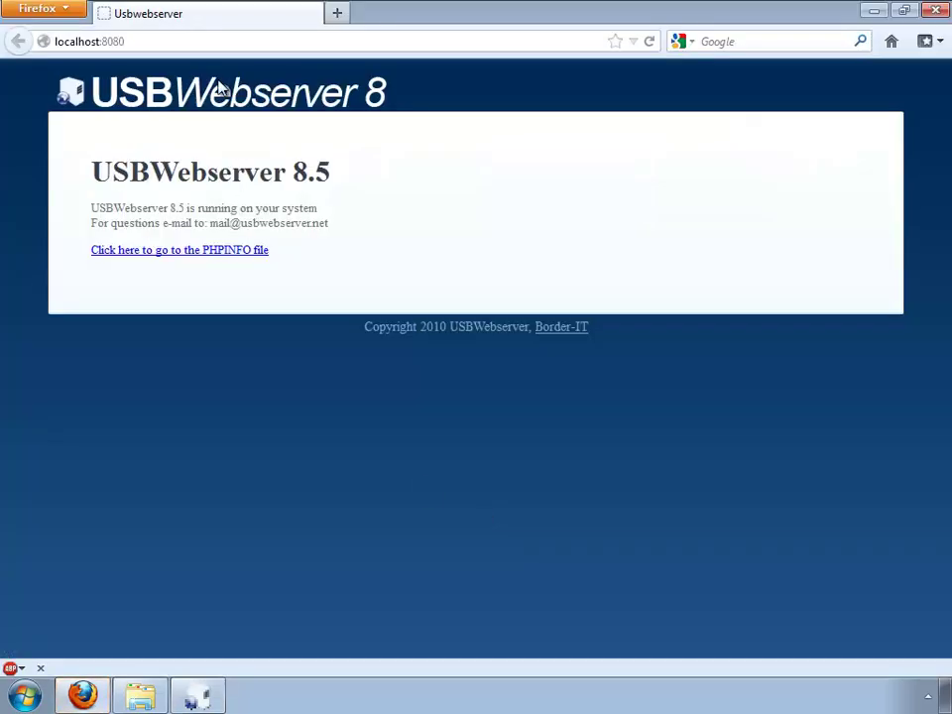
{"action": "left_click", "coordinate": [193, 41]}
{"action": "left_click", "coordinate": [203, 37]}
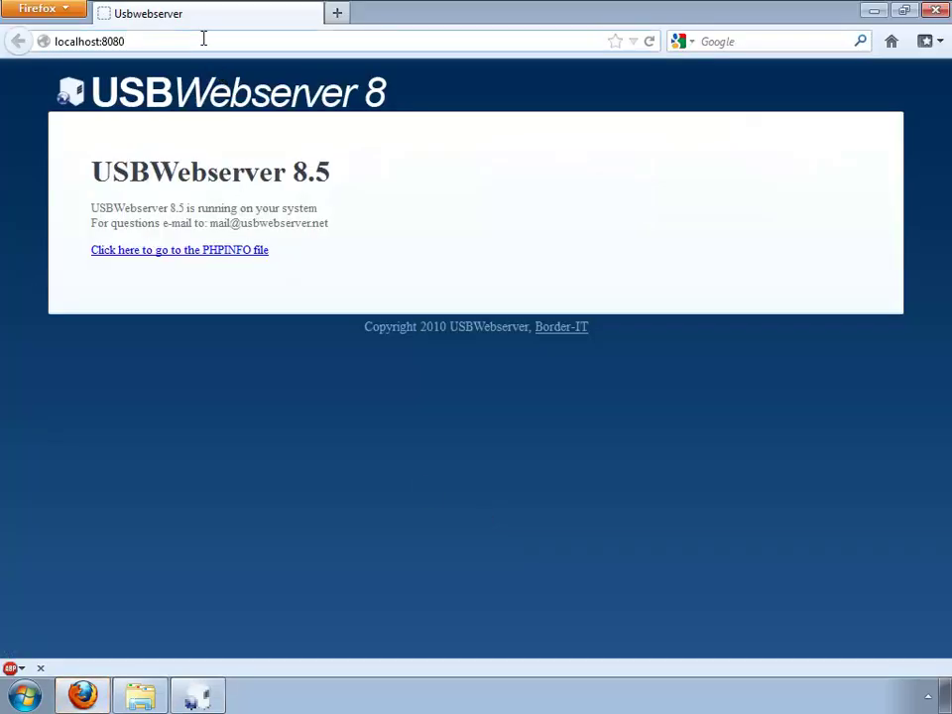
{"action": "type", "text": "/wor"}
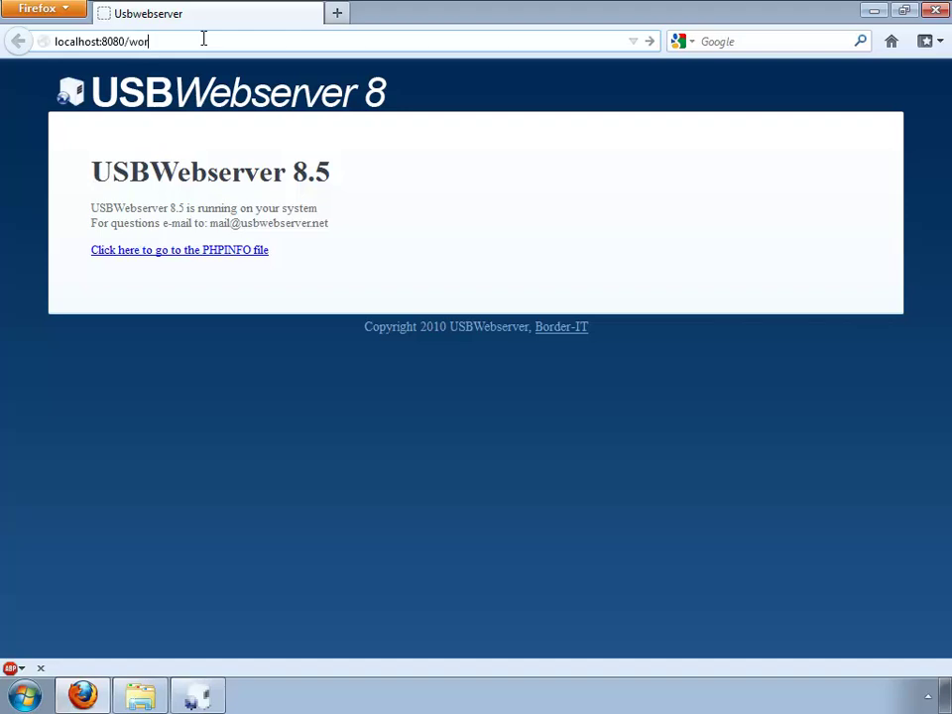
{"action": "type", "text": "dpress"}
{"action": "key", "text": "Return"}
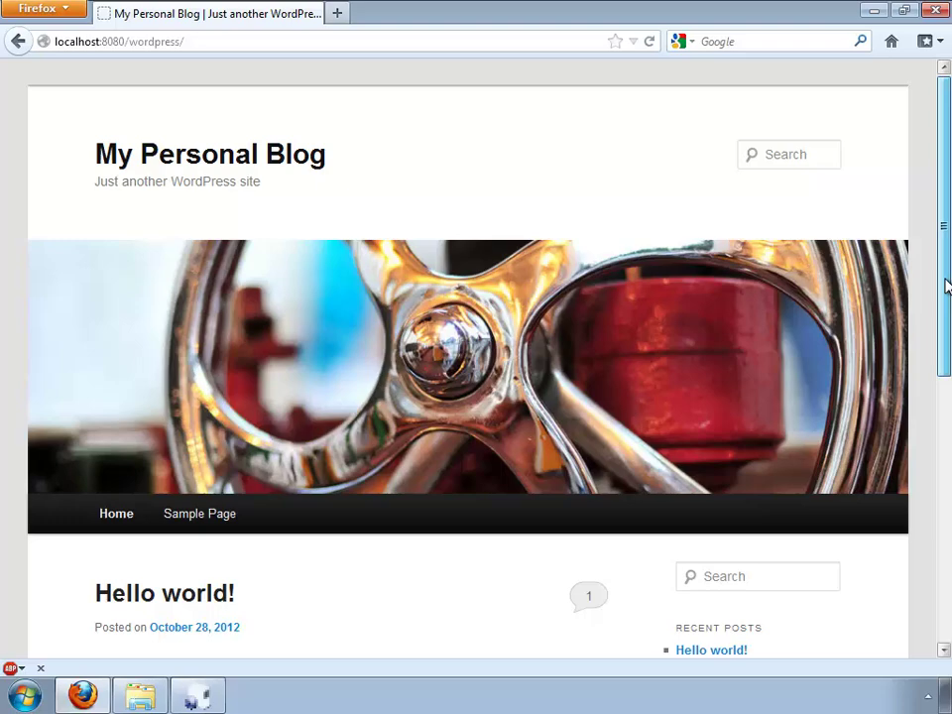
- Look through the blog's home page down to the footer and return to its header
{"action": "scroll", "coordinate": [944, 288], "scroll_direction": "down", "scroll_amount": 2}
{"action": "scroll", "coordinate": [948, 562], "scroll_direction": "down", "scroll_amount": 6}
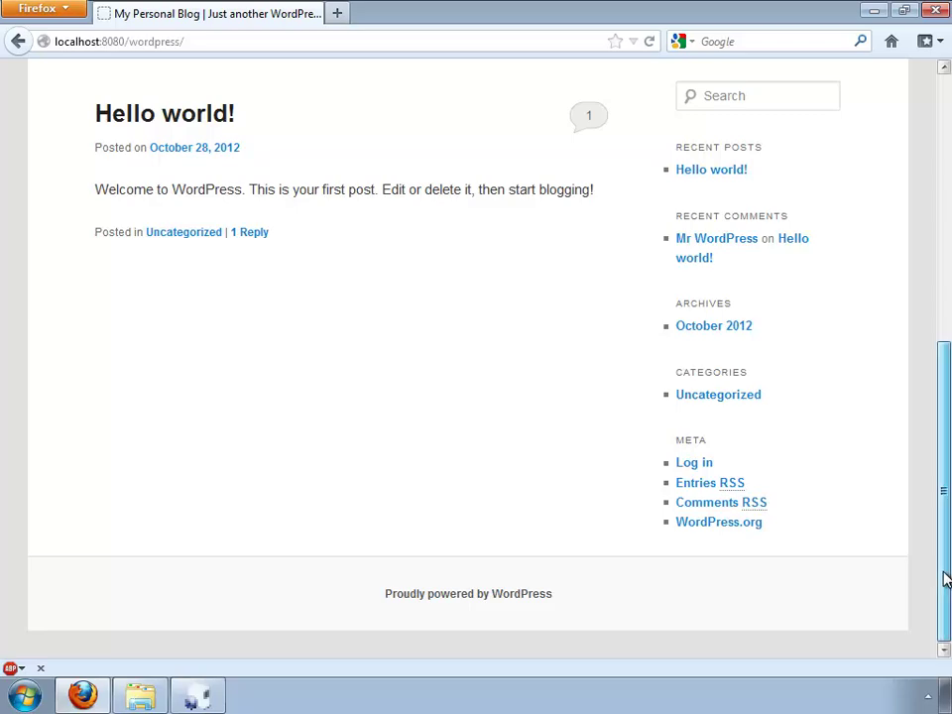
{"action": "left_click_drag", "start_coordinate": [943, 573], "coordinate": [934, 451]}
{"action": "scroll", "coordinate": [934, 451], "scroll_direction": "up", "scroll_amount": 1}
{"action": "scroll", "coordinate": [934, 451], "scroll_direction": "up", "scroll_amount": 6}
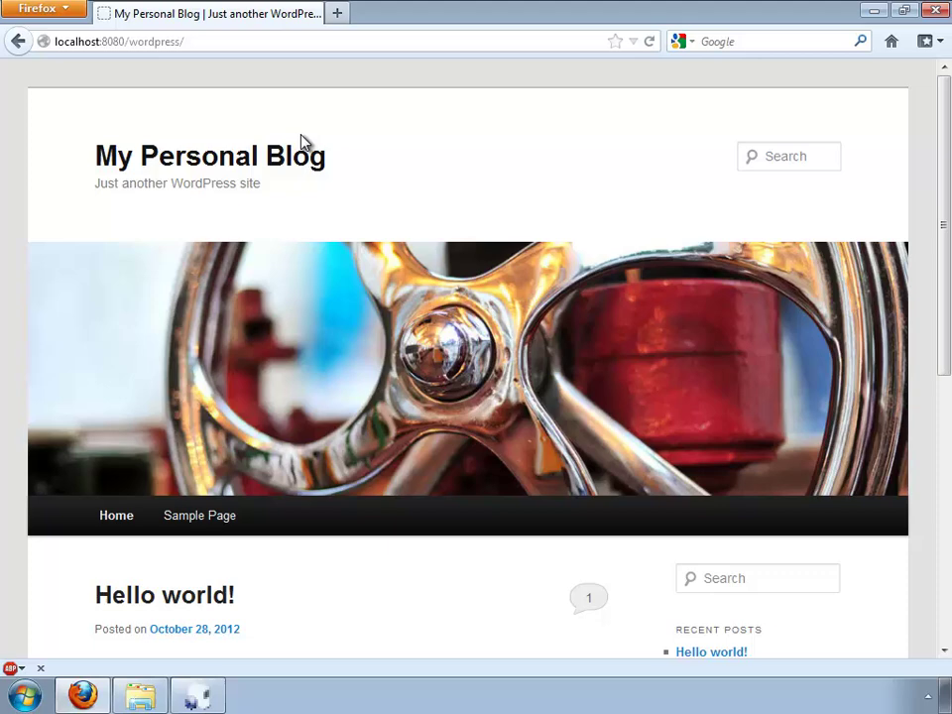
- Go to the WordPress admin login page at localhost:8080/wordpress/wp-admin
{"action": "left_click", "coordinate": [205, 40]}
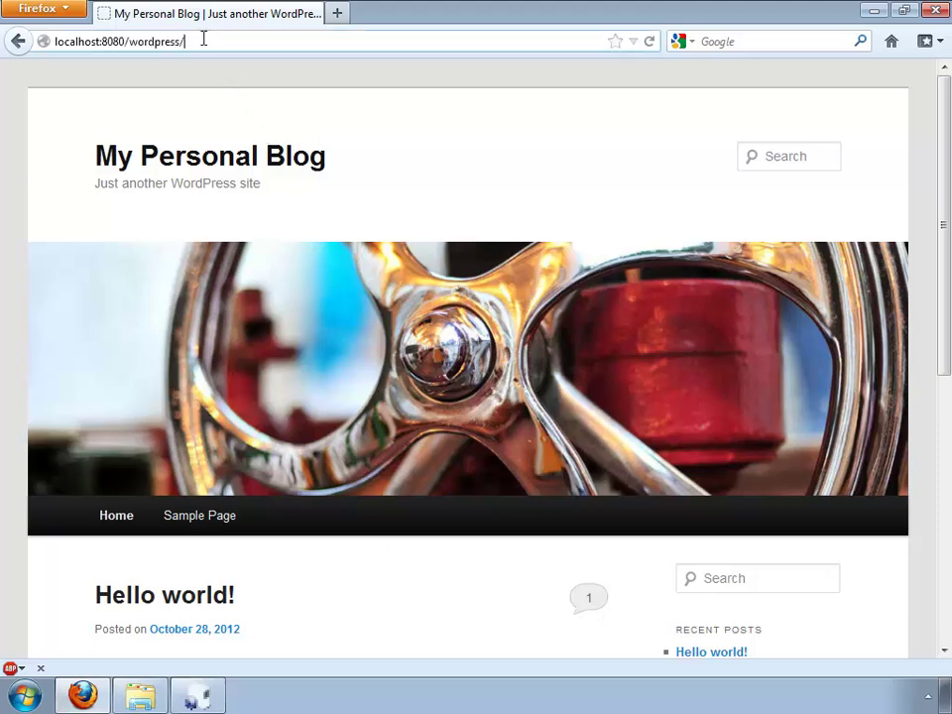
{"action": "left_click", "coordinate": [216, 40]}
{"action": "type", "text": "wp"}
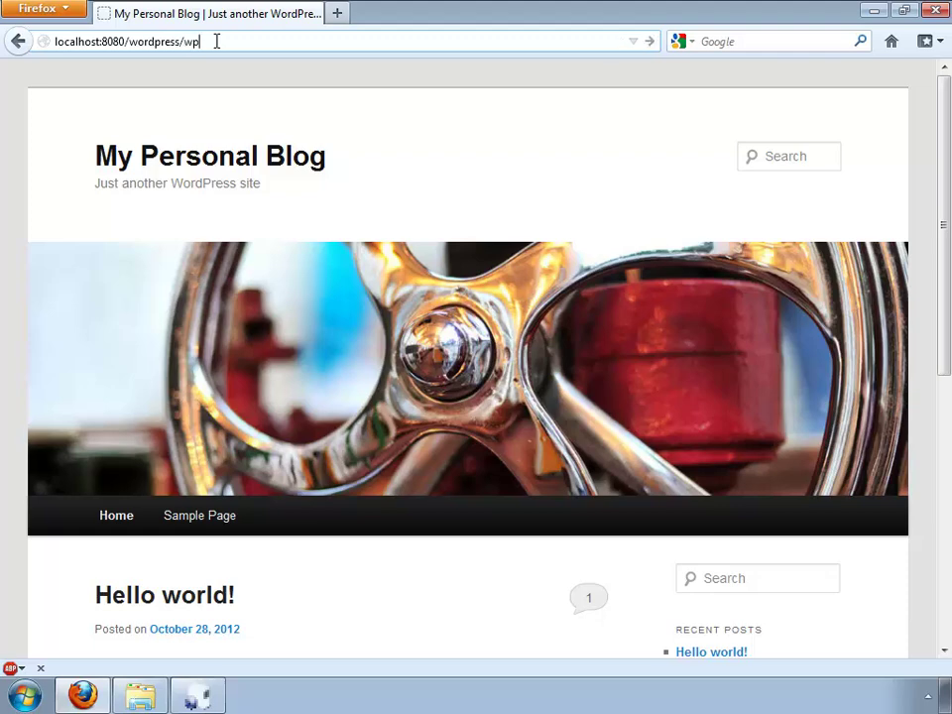
{"action": "type", "text": "-admin"}
{"action": "key", "text": "Return"}
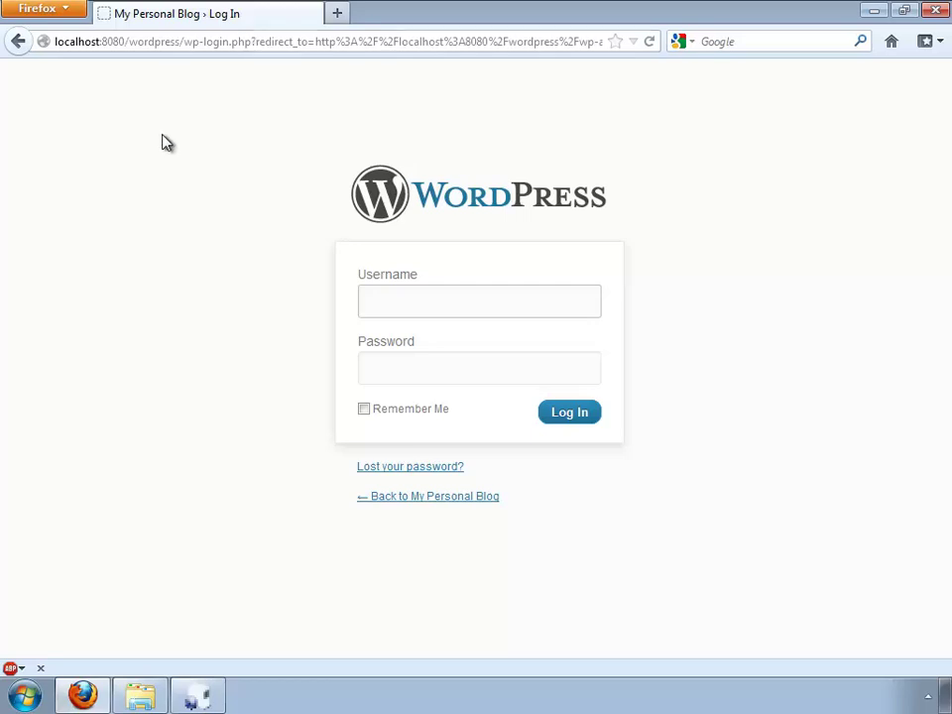
- Log in to WordPress with the account username and password, with Remember Me enabled
{"action": "type", "text": "wpwiz"}
{"action": "key", "text": "Tab"}
{"action": "type", "text": "••••••••"}
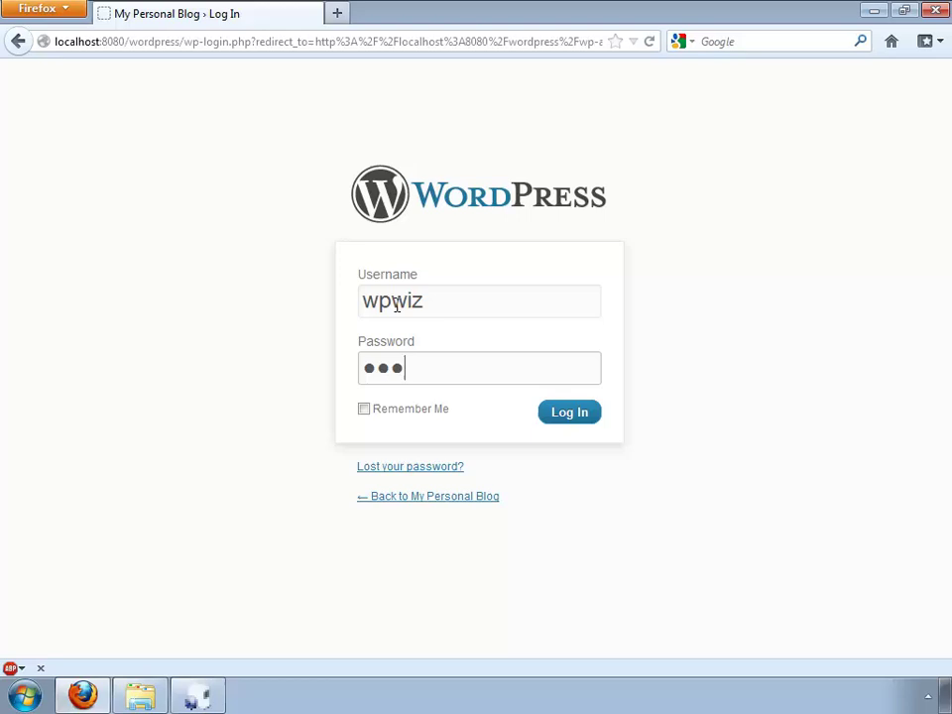
{"action": "left_click", "coordinate": [367, 410]}
{"action": "left_click", "coordinate": [562, 412]}
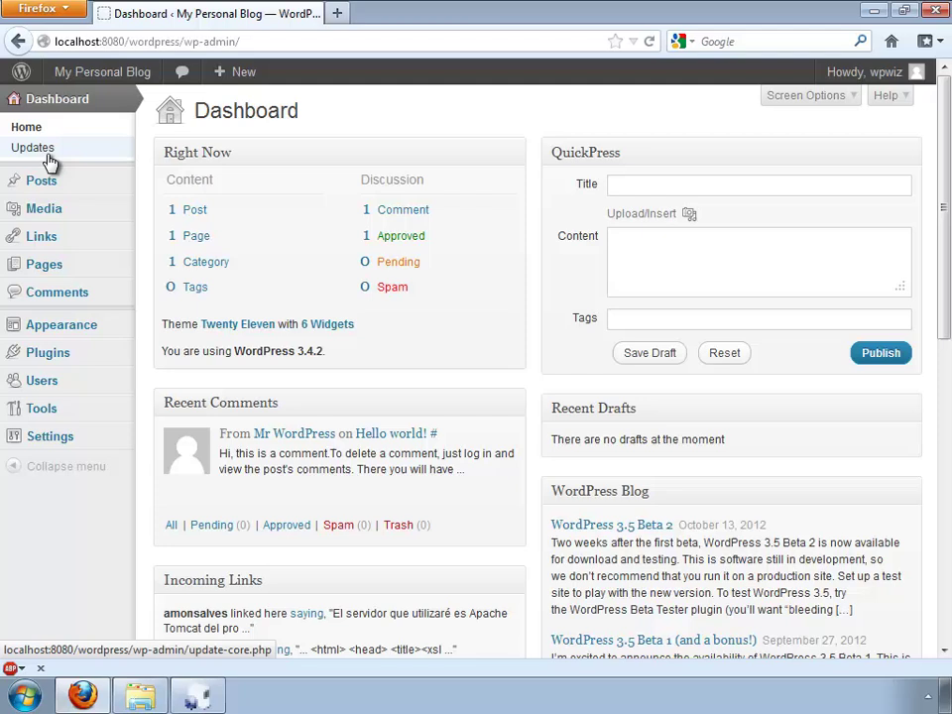
- Review the dashboard's admin sections, including the options under Posts, Media, Links, Pages and Comments
{"action": "mouse_move", "coordinate": [34, 444]}
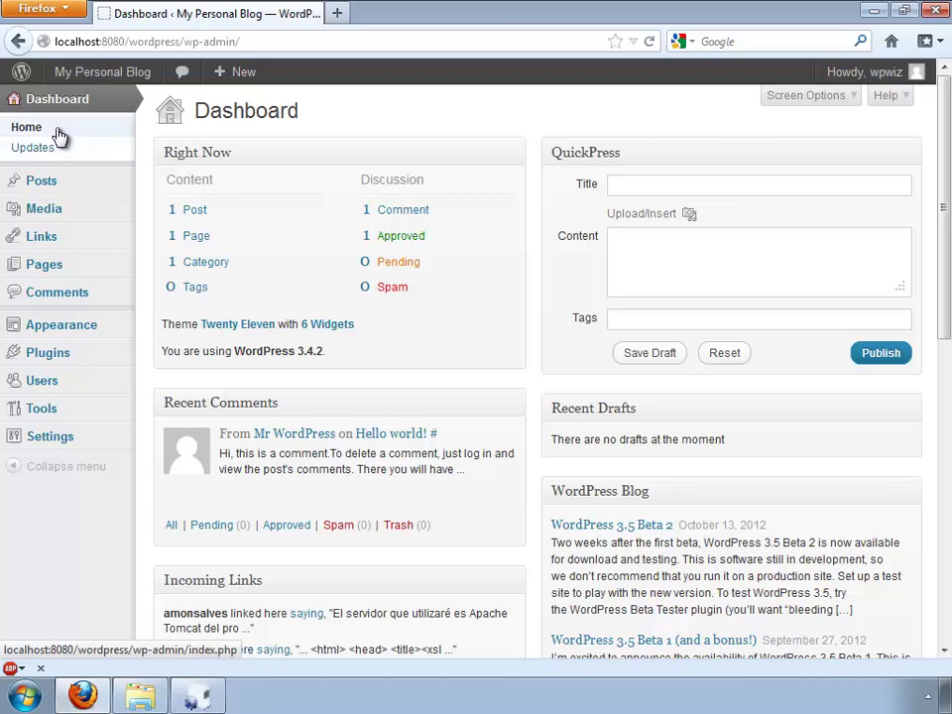
{"action": "mouse_move", "coordinate": [43, 186]}
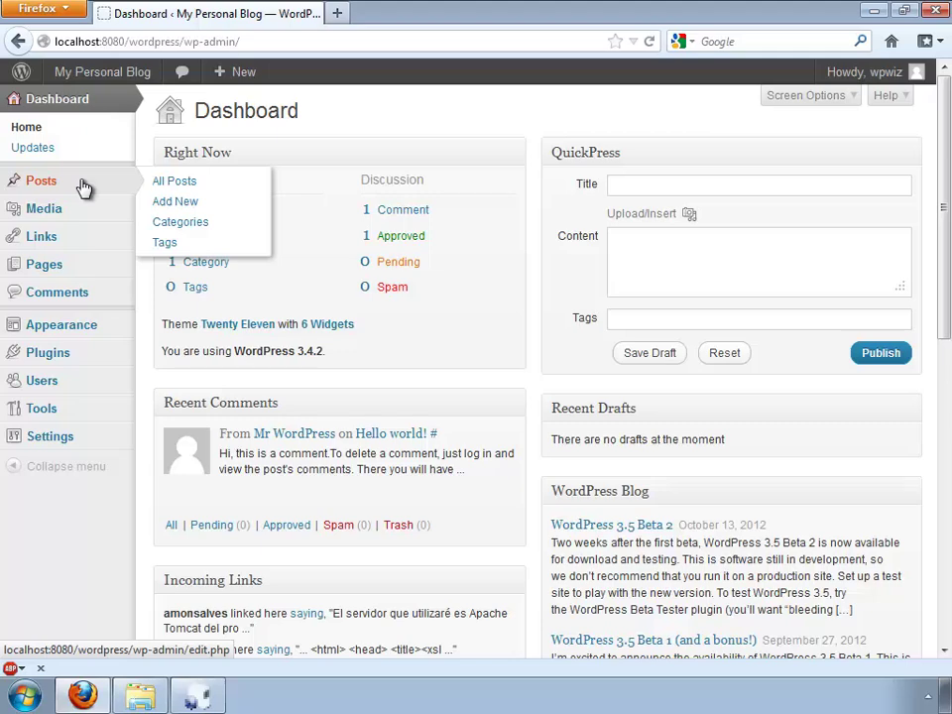
{"action": "mouse_move", "coordinate": [79, 210]}
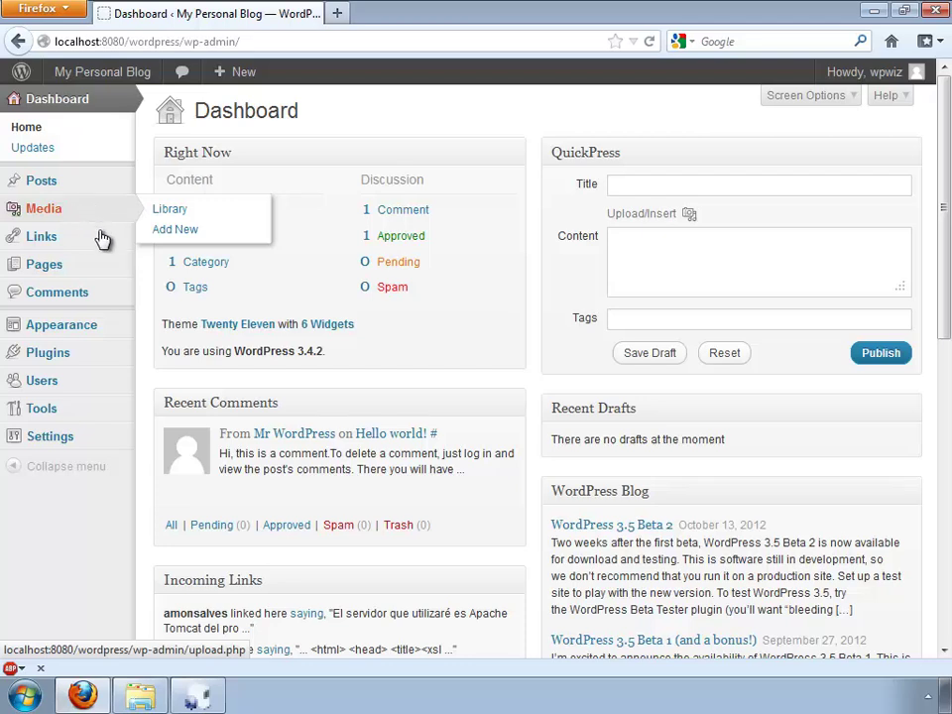
{"action": "mouse_move", "coordinate": [92, 245]}
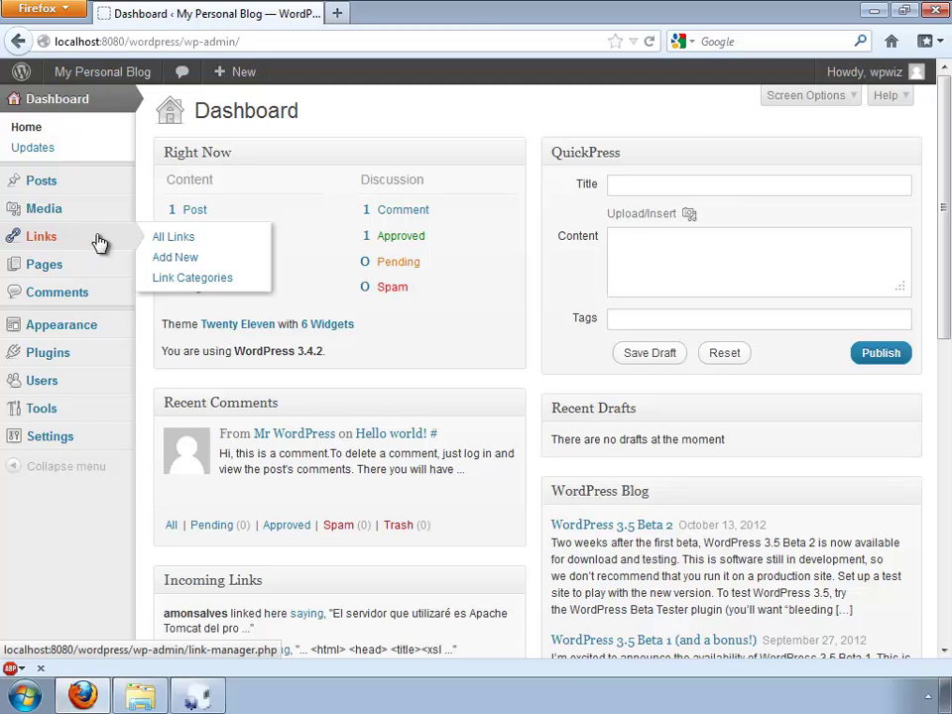
{"action": "mouse_move", "coordinate": [117, 266]}
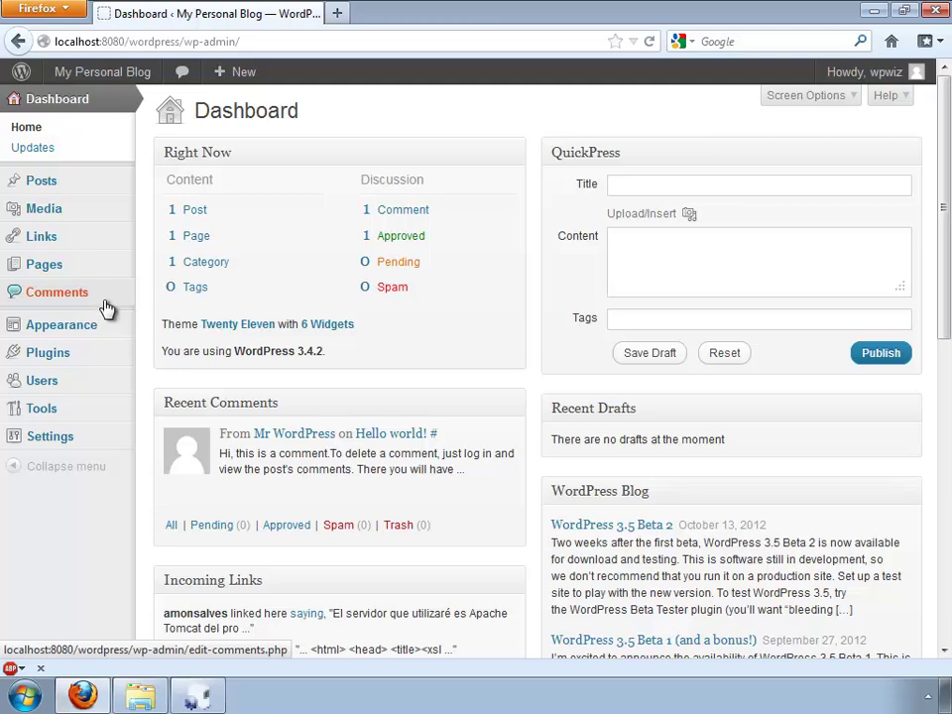
{"action": "mouse_move", "coordinate": [108, 320]}
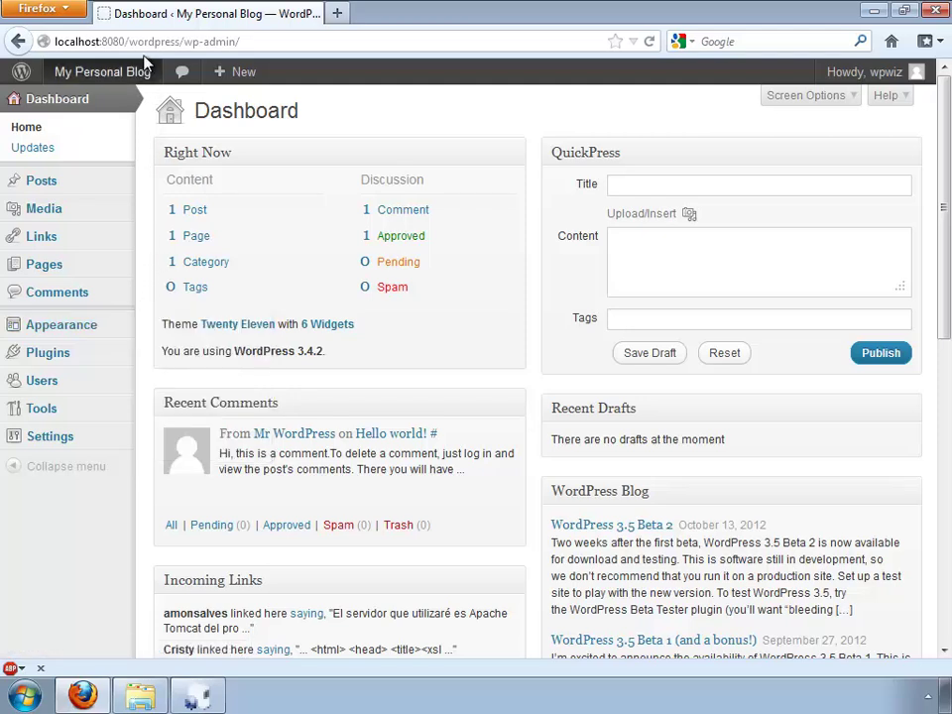
- Open the My Personal Blog front page in a new browser tab and switch to it
{"action": "mouse_move", "coordinate": [124, 81]}
{"action": "right_click", "coordinate": [129, 103]}
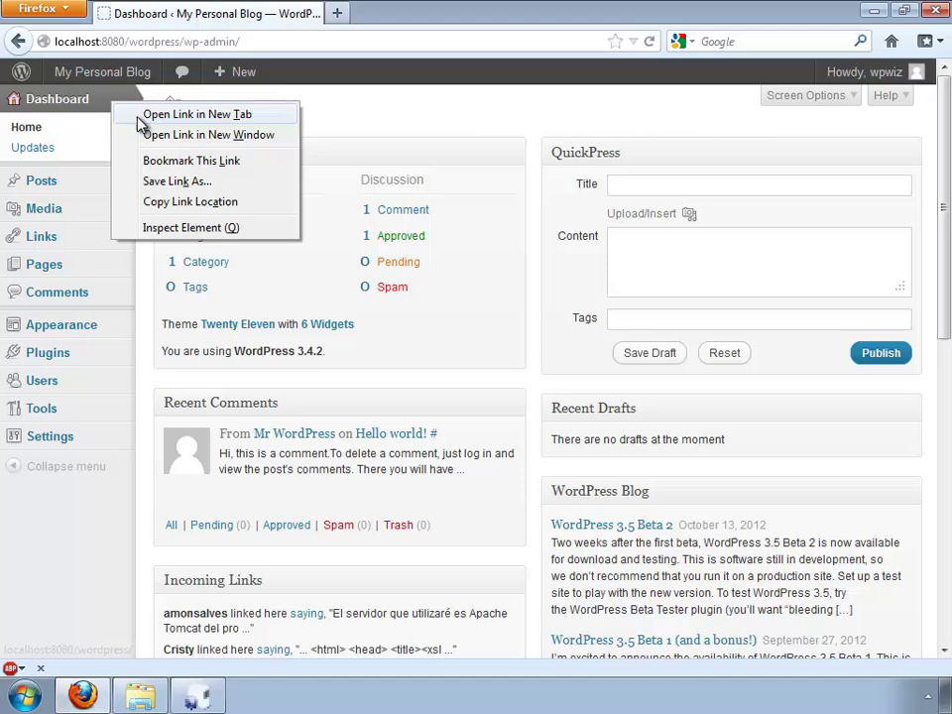
{"action": "left_click", "coordinate": [139, 114]}
{"action": "left_click", "coordinate": [436, 15]}
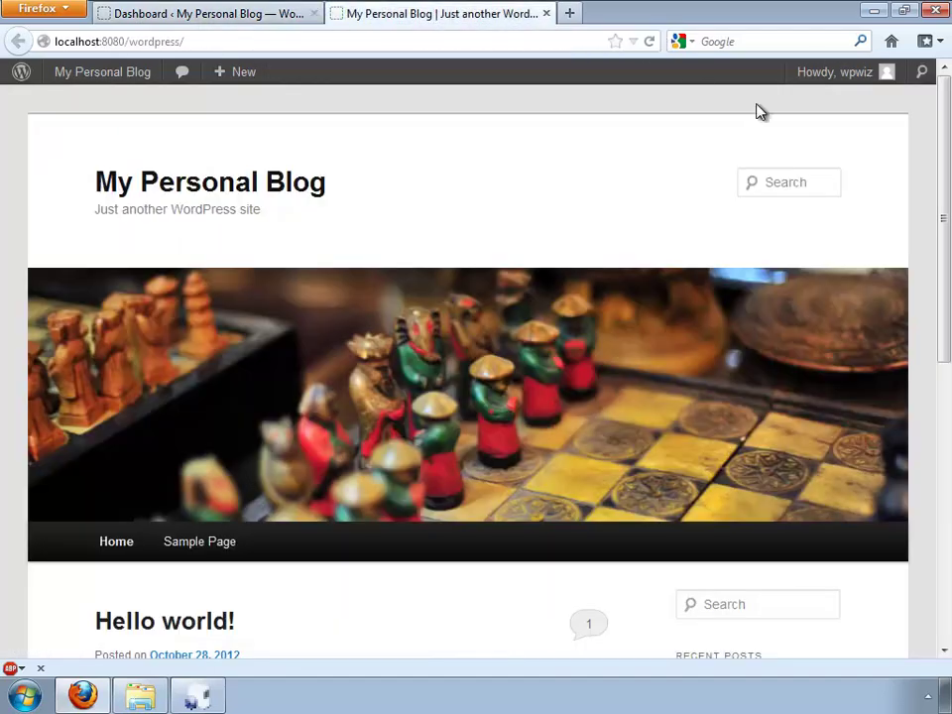
- Examine the sidebar widgets on the blog's front page, from Categories through the Meta links
{"action": "left_click_drag", "start_coordinate": [945, 206], "coordinate": [941, 443]}
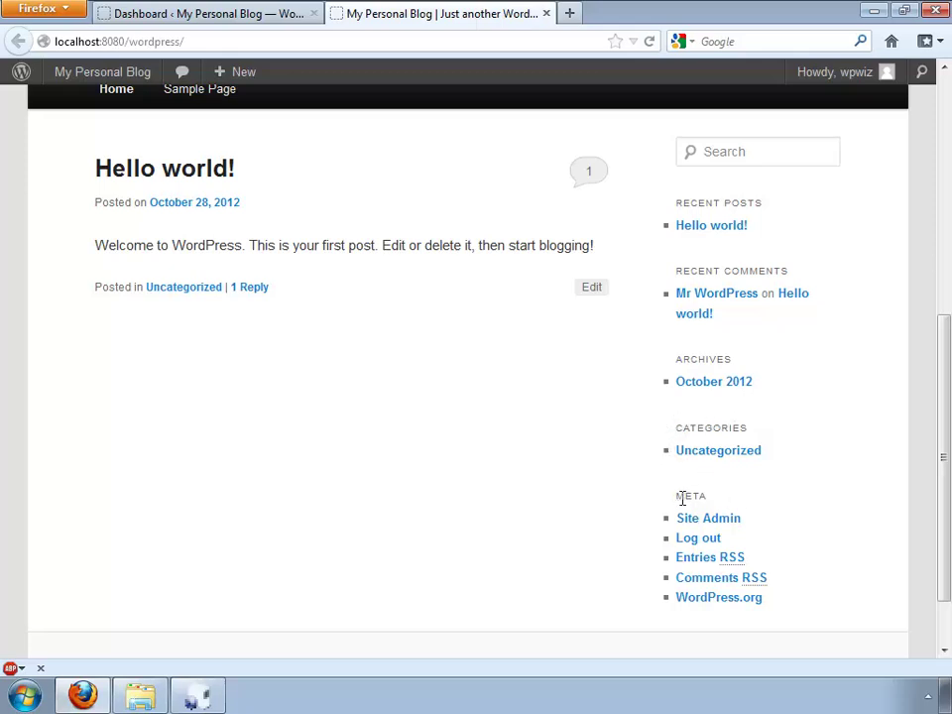
{"action": "left_click_drag", "start_coordinate": [675, 437], "coordinate": [763, 601]}
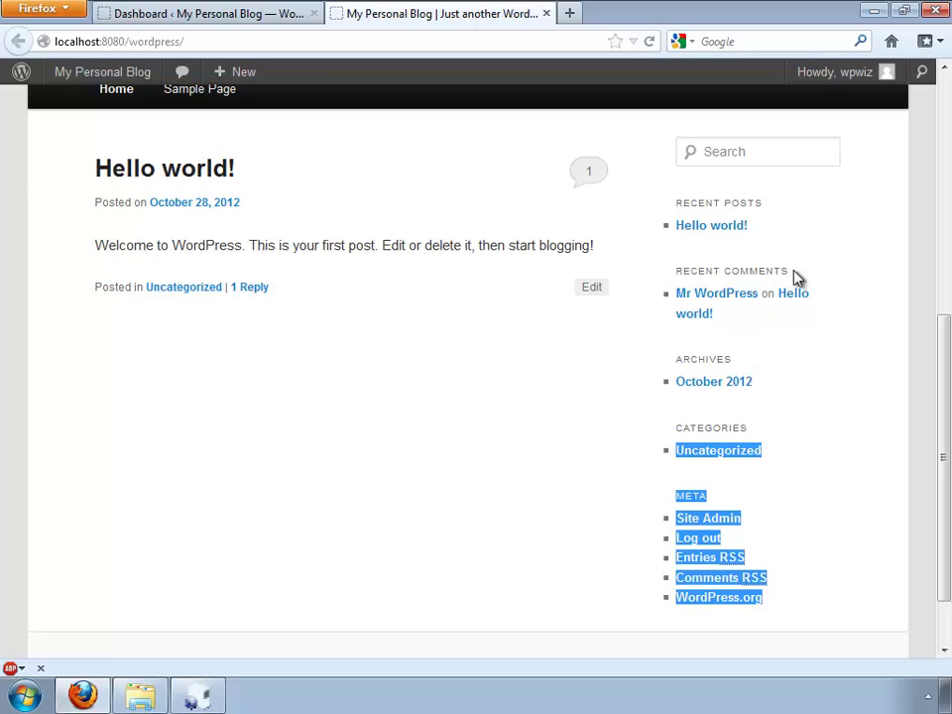
{"action": "left_click", "coordinate": [577, 477]}
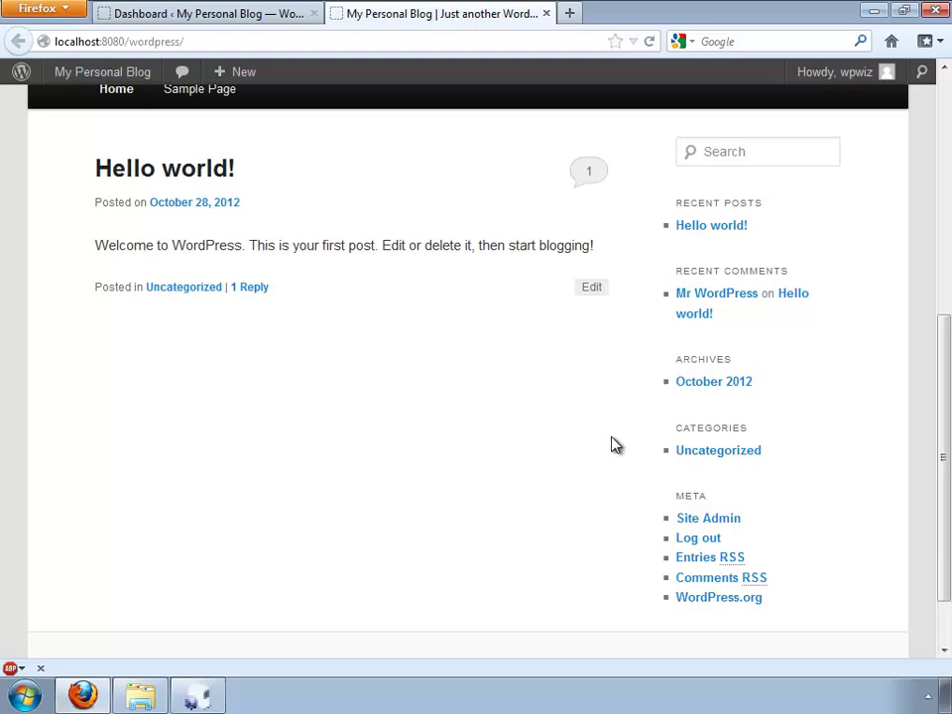
- Return to the dashboard and review the options under Appearance, Plugins, Users, Tools and Settings
{"action": "left_click", "coordinate": [228, 22]}
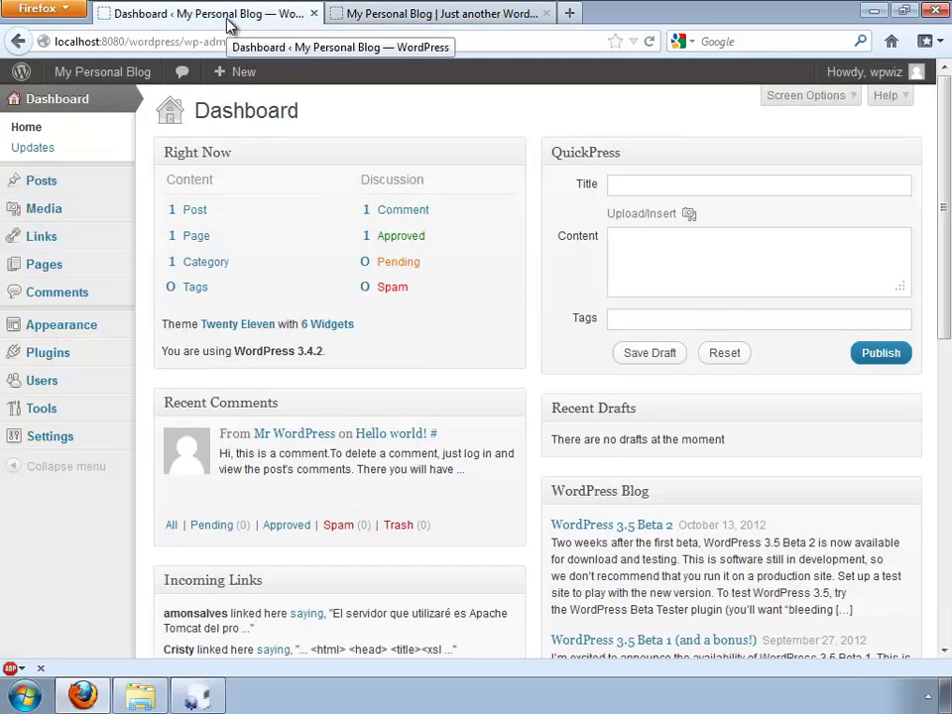
{"action": "mouse_move", "coordinate": [56, 332]}
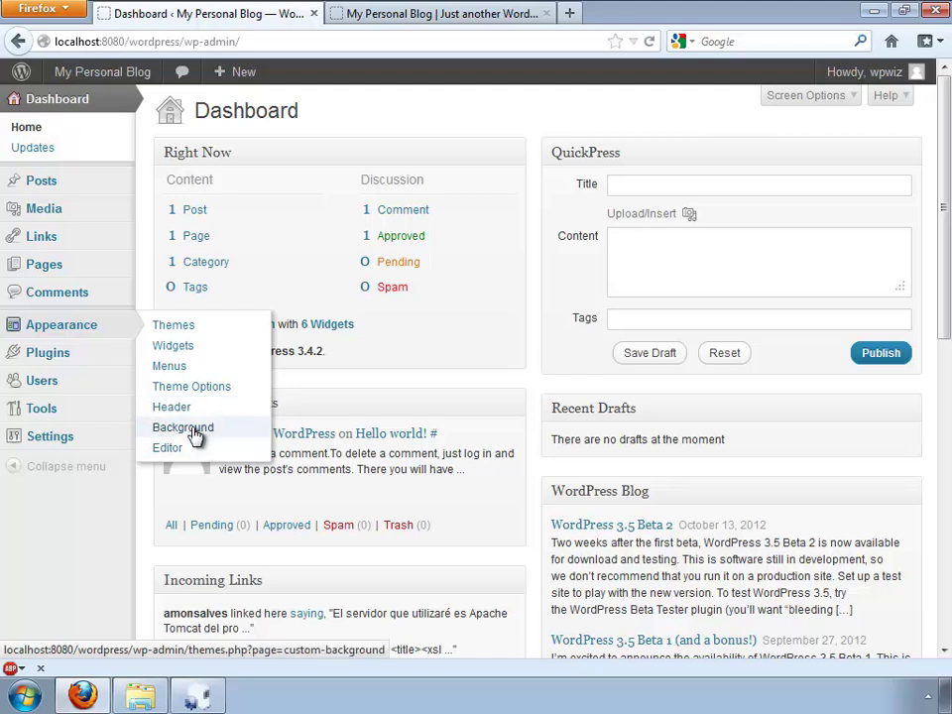
{"action": "mouse_move", "coordinate": [95, 358]}
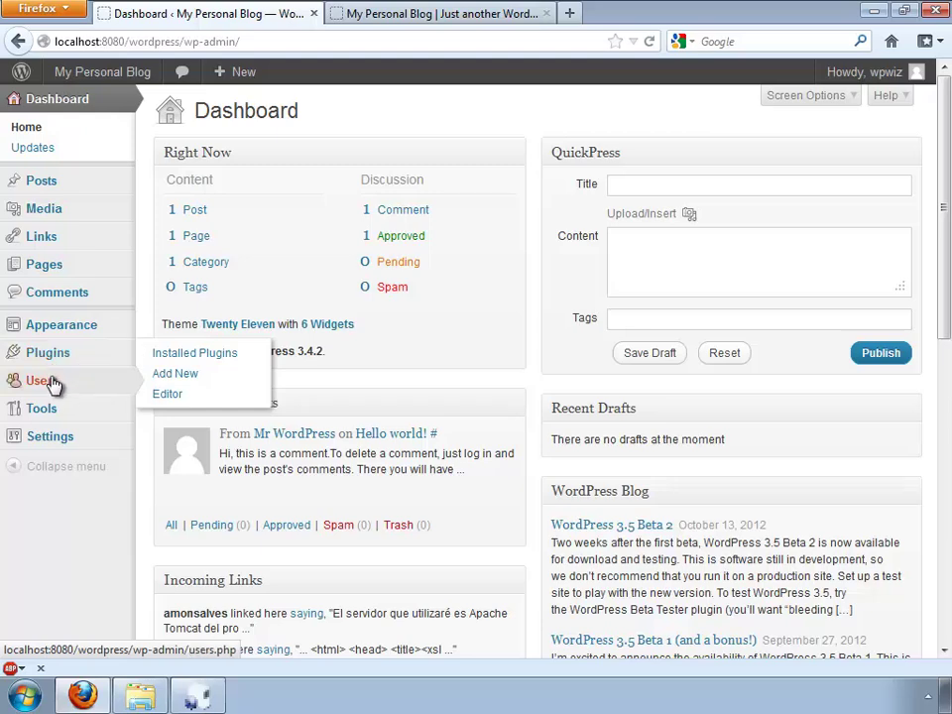
{"action": "mouse_move", "coordinate": [60, 385]}
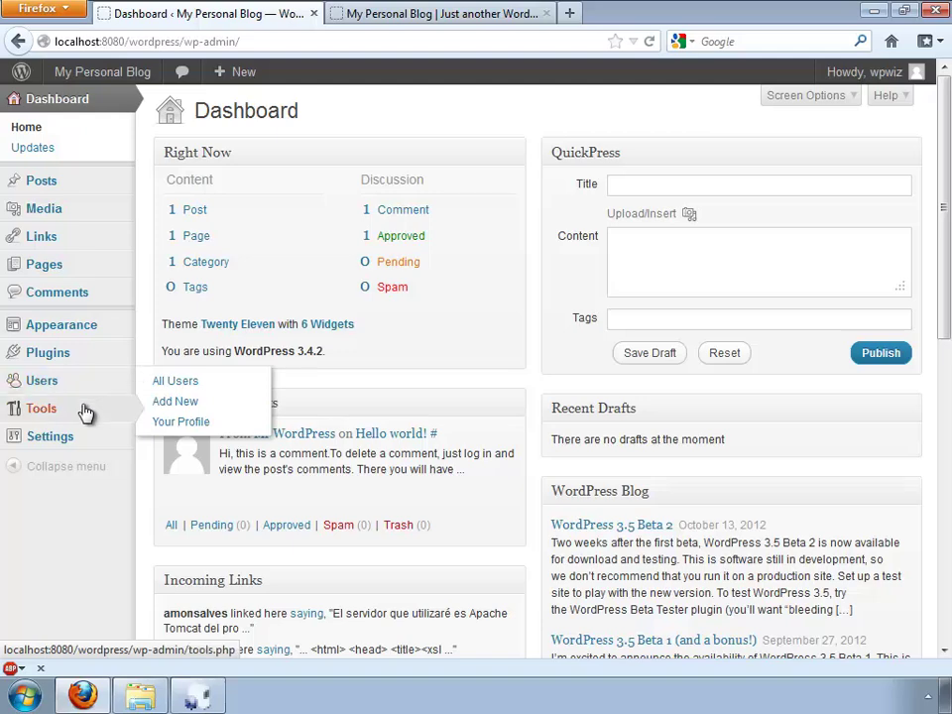
{"action": "mouse_move", "coordinate": [85, 413]}
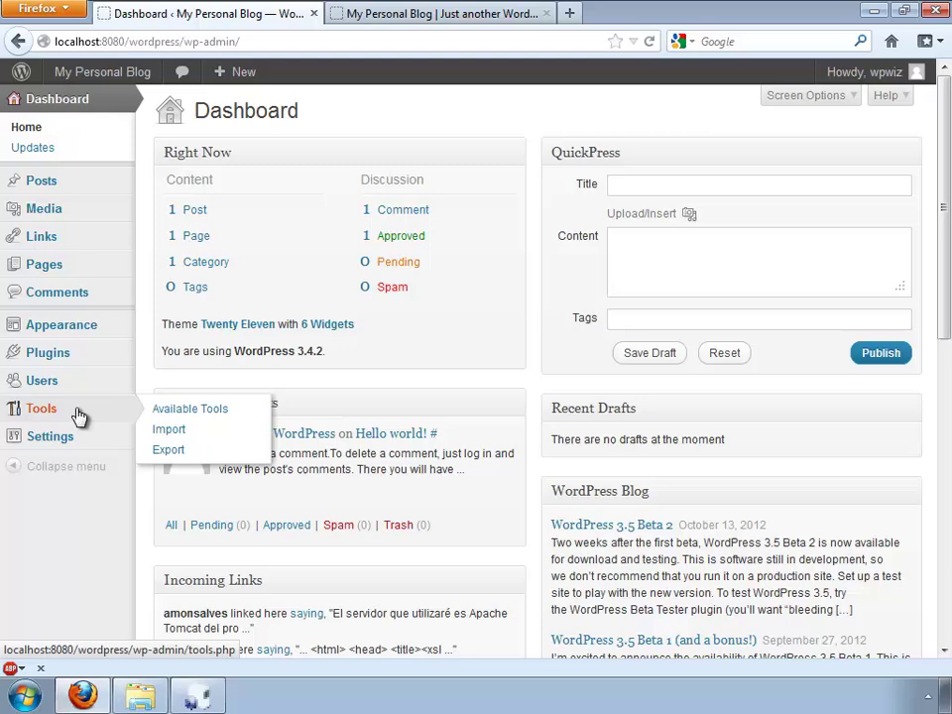
{"action": "mouse_move", "coordinate": [117, 447]}
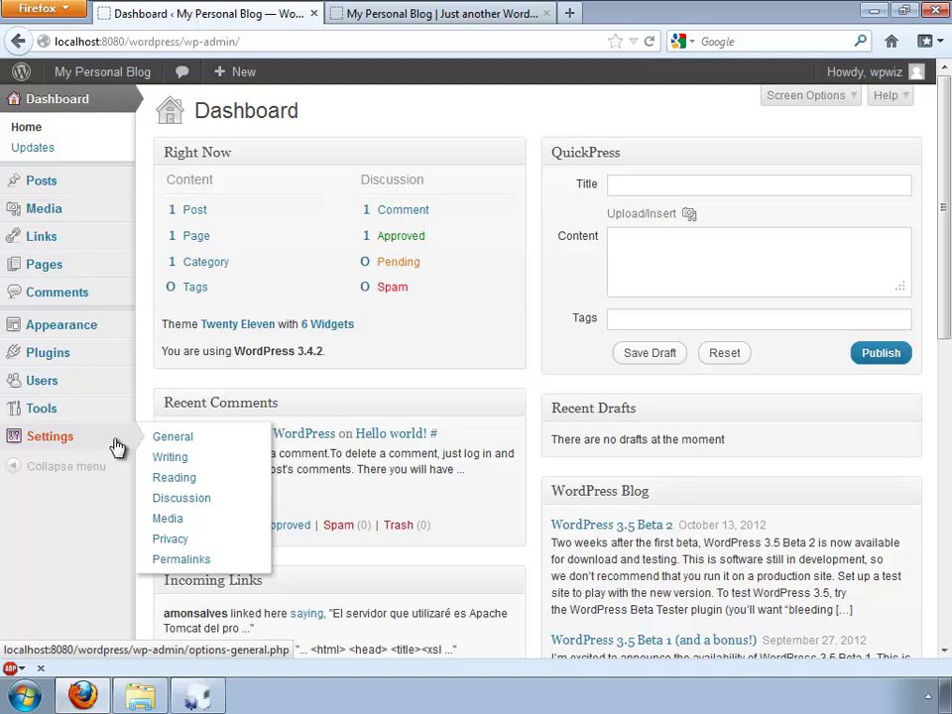
- Examine the Discussion, Media and Permalinks settings pages, comparing the Default and Post name permalink structures
{"action": "left_click", "coordinate": [219, 505]}
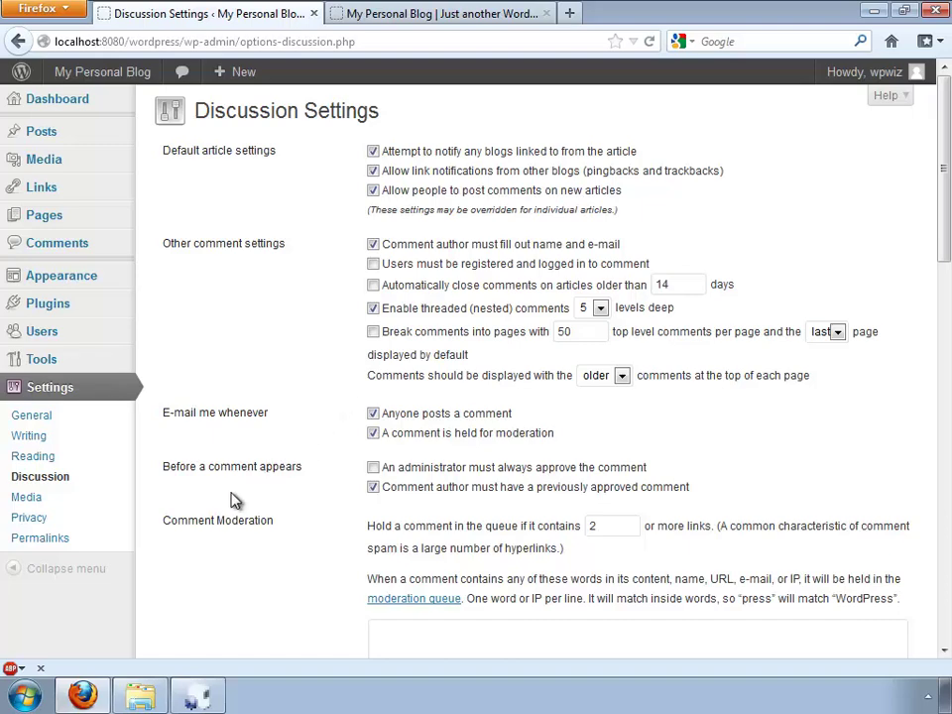
{"action": "left_click", "coordinate": [26, 506]}
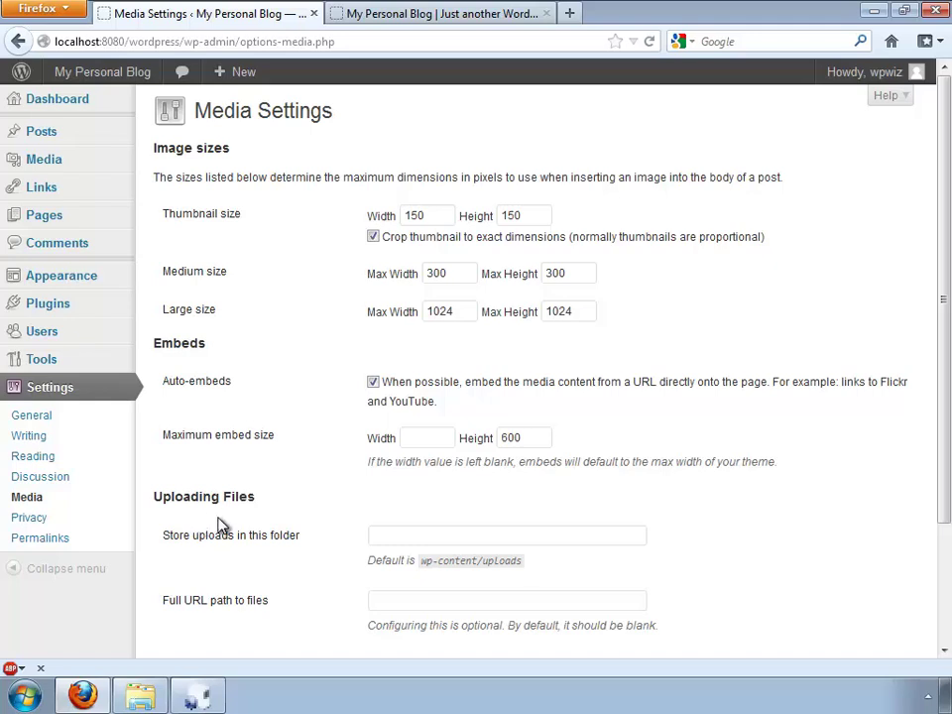
{"action": "left_click", "coordinate": [28, 541]}
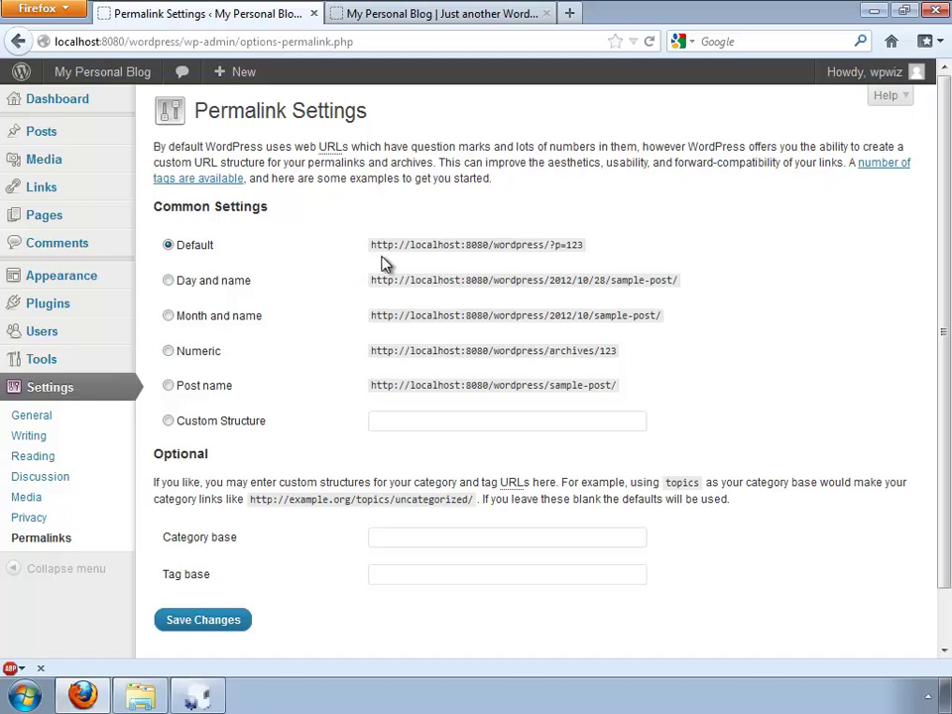
{"action": "mouse_move", "coordinate": [601, 252]}
{"action": "left_mouse_down"}
{"action": "mouse_move", "coordinate": [550, 248]}
{"action": "mouse_move", "coordinate": [588, 251]}
{"action": "left_mouse_up"}
{"action": "left_click_drag", "start_coordinate": [617, 386], "coordinate": [370, 384]}
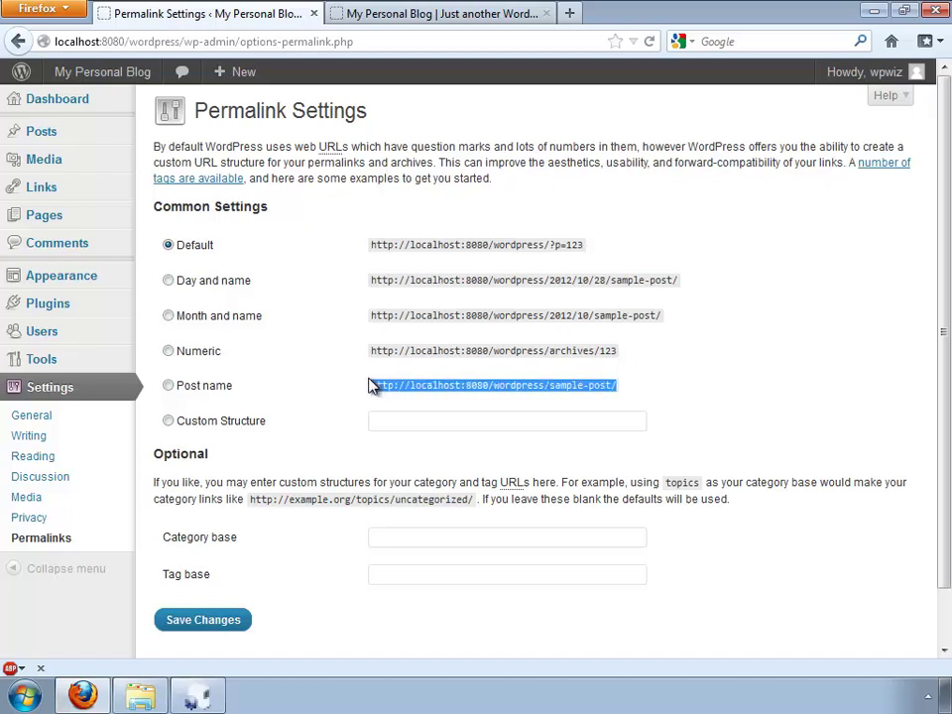
{"action": "left_click", "coordinate": [461, 406]}
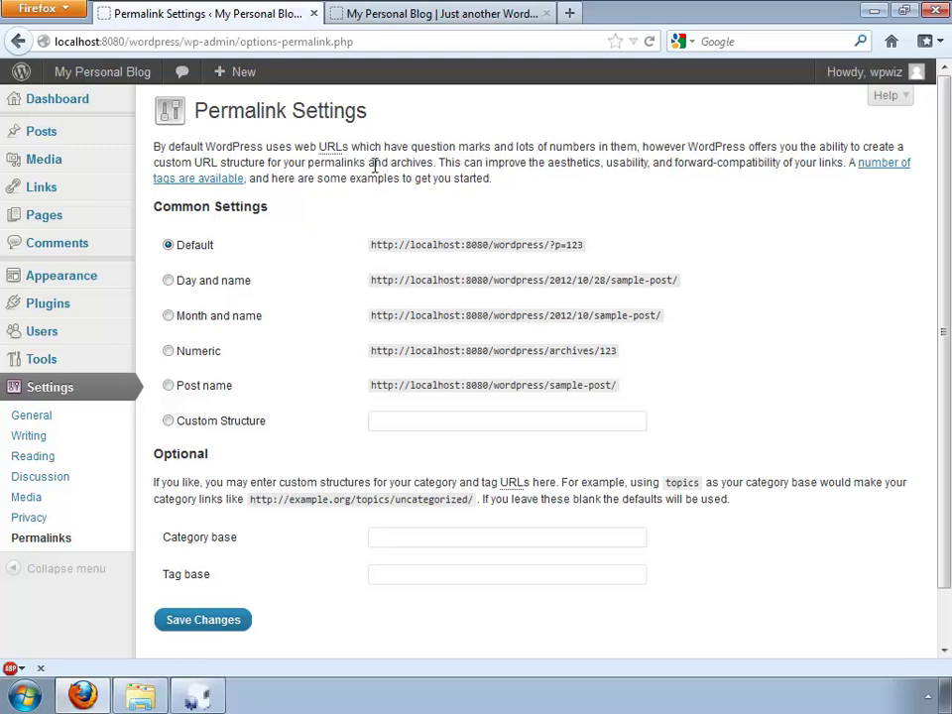
- Dismiss the browser window and return to the USBWebserver window on the desktop
{"action": "left_click", "coordinate": [873, 11]}
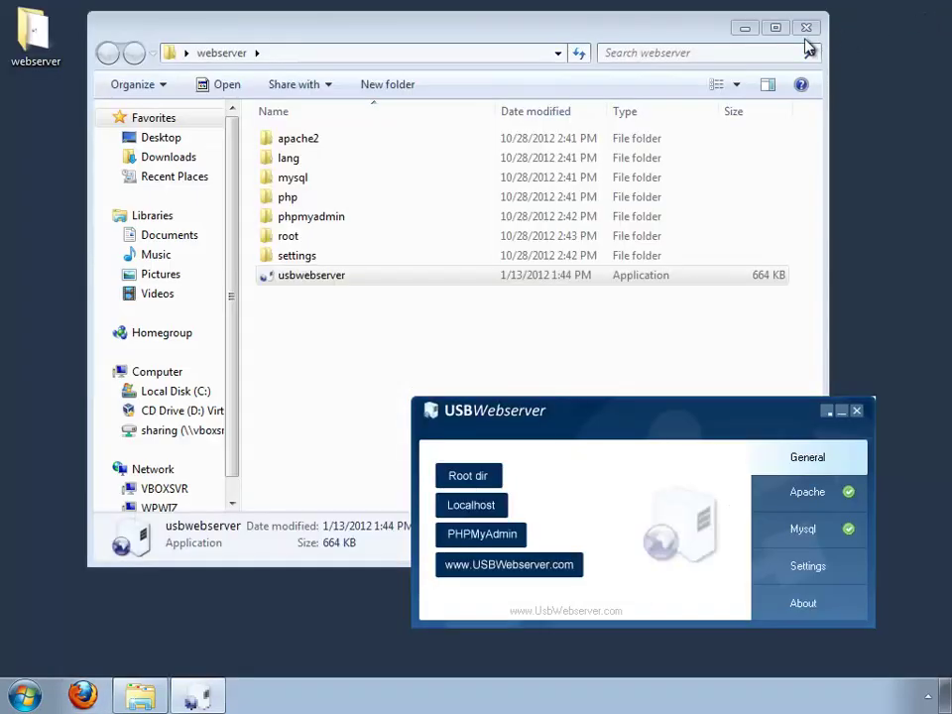